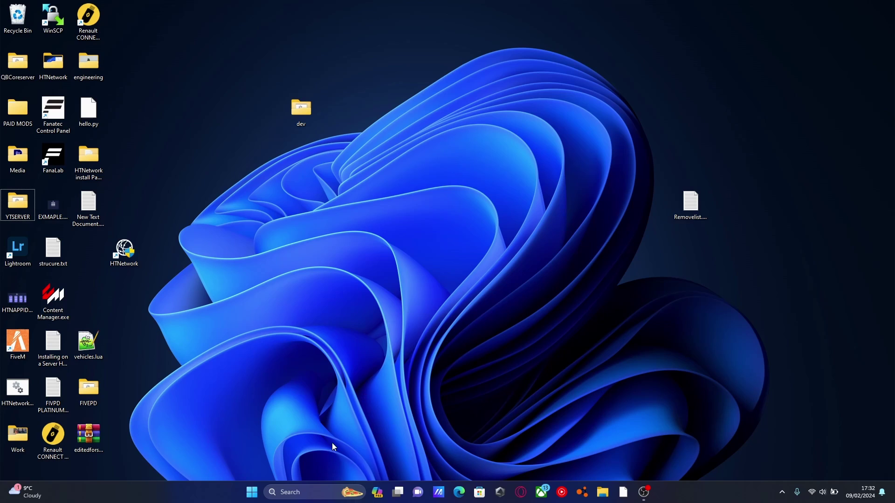
# Search Start for 'fir' and launch Windows Defender Firewall with Advanced Security.
pyautogui.click(315, 492)
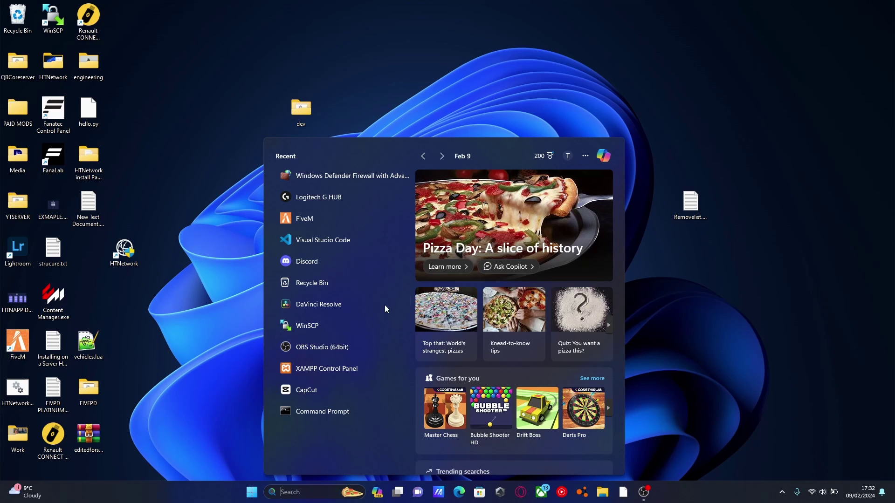
pyautogui.write('fir')
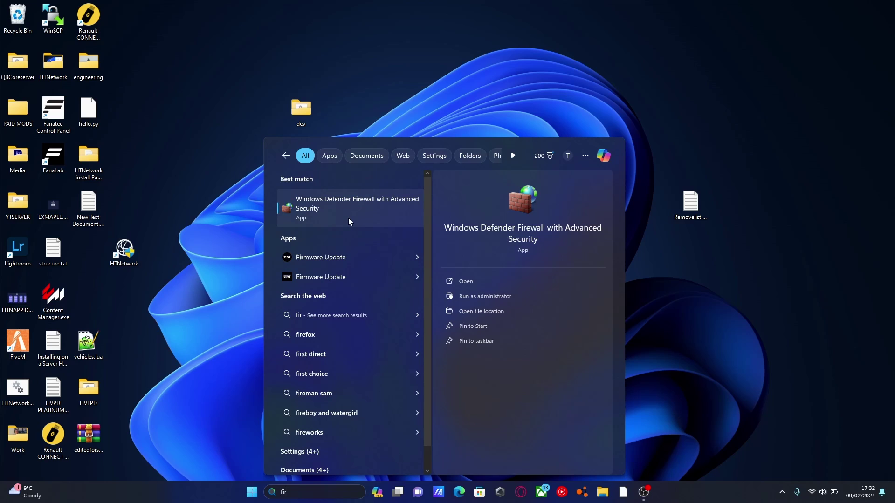
pyautogui.click(466, 281)
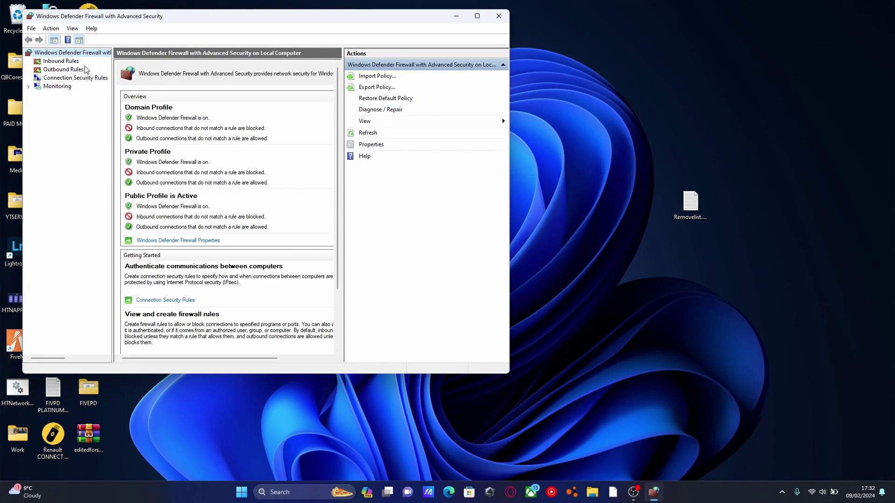
# Start a new inbound port rule for TCP port 30120.
pyautogui.click(61, 62)
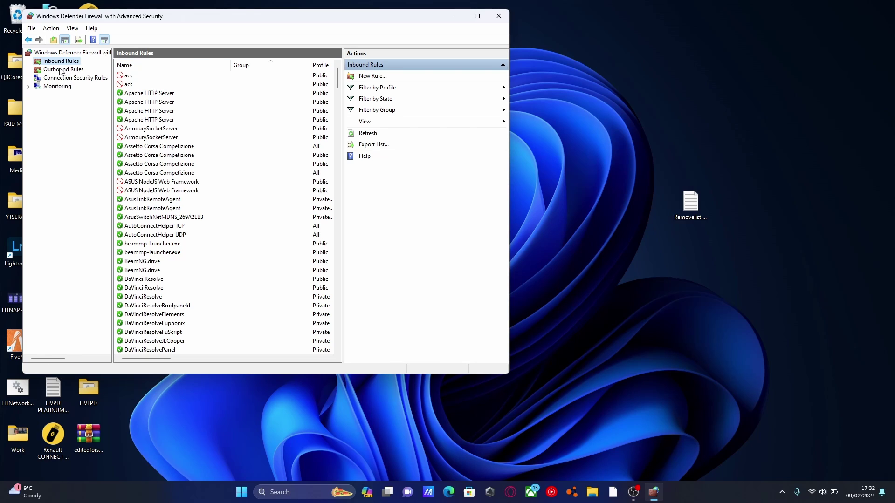
pyautogui.click(366, 78)
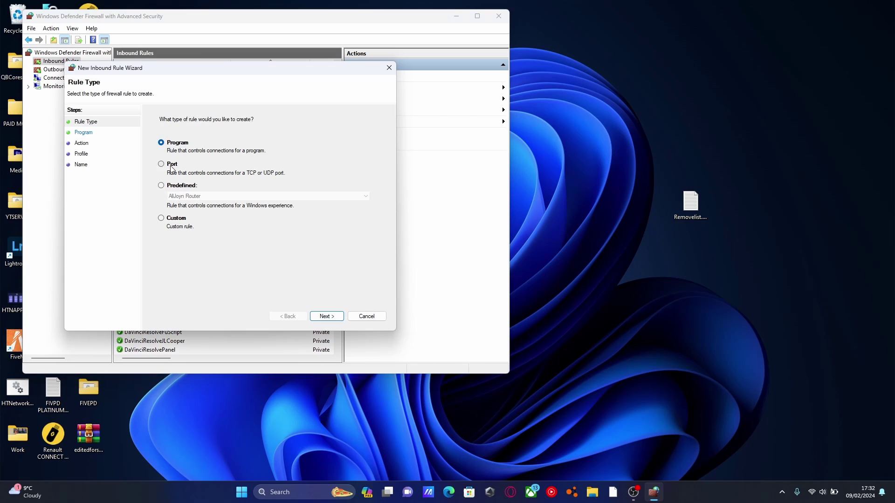
pyautogui.click(172, 167)
pyautogui.click(328, 317)
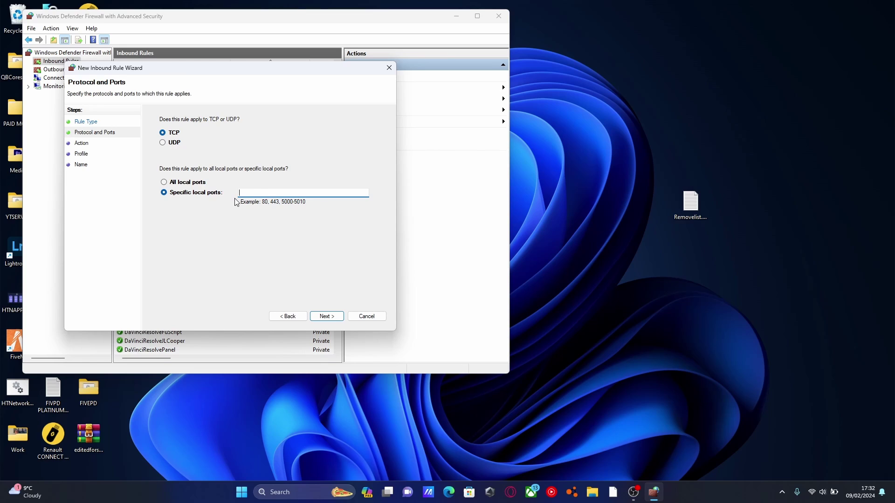
pyautogui.write('30120')
pyautogui.click(329, 316)
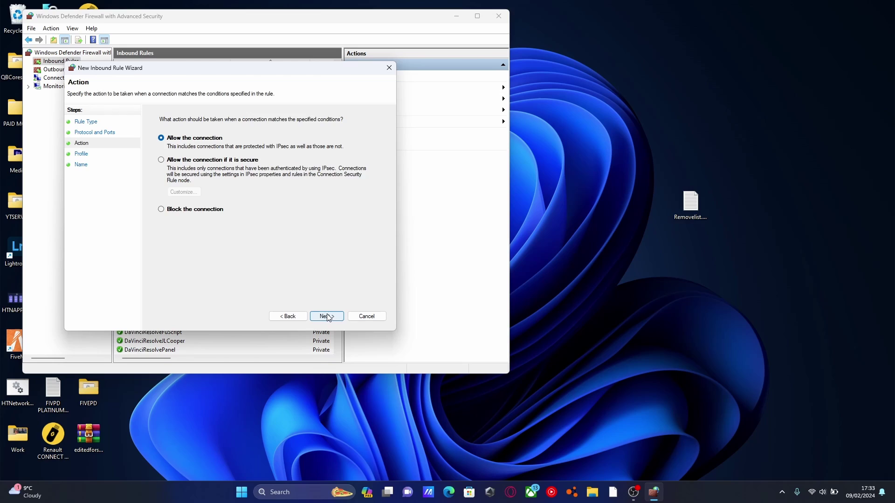
# Allow the connection on all profiles and finish the rule named FiveM.
pyautogui.click(327, 317)
pyautogui.click(331, 318)
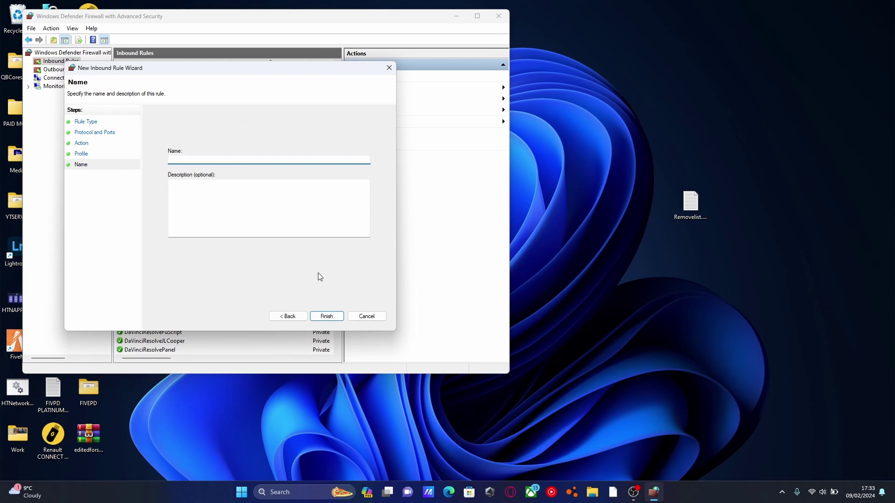
pyautogui.write('FiveM')
pyautogui.moveTo(146, 70); pyautogui.dragTo(197, 80)
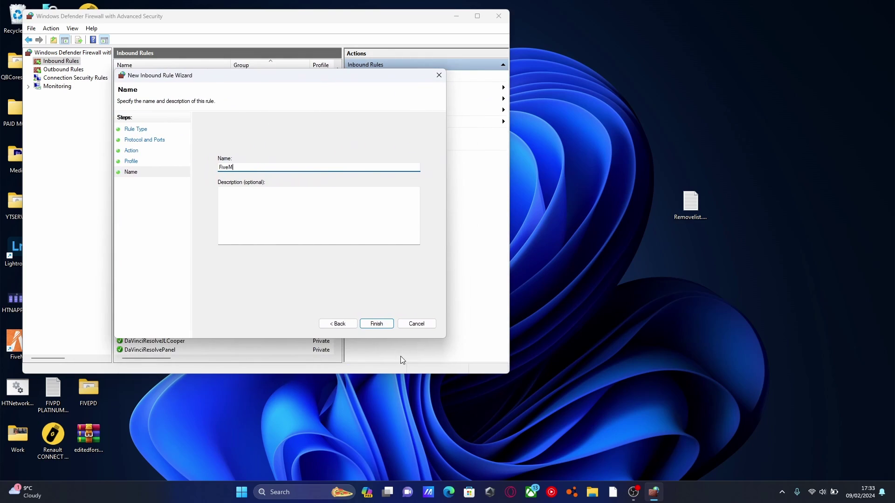
pyautogui.click(375, 323)
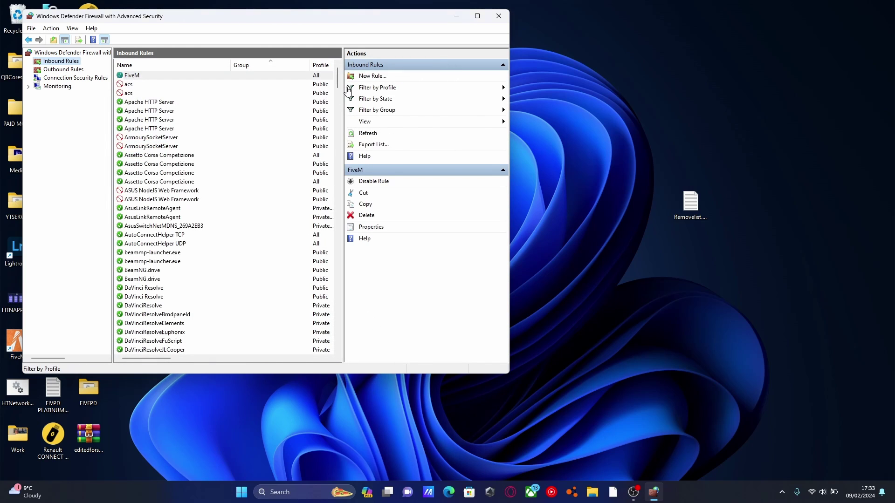
# Start another inbound port rule for UDP local port 30120.
pyautogui.click(364, 78)
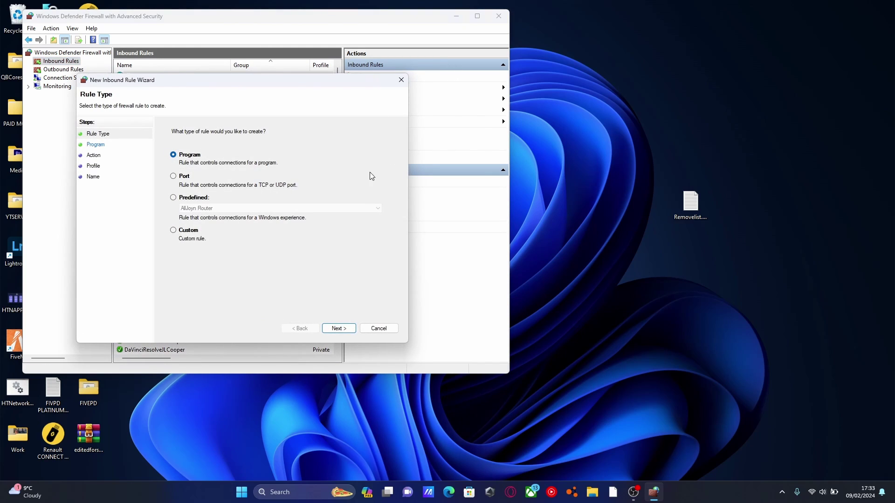
pyautogui.click(181, 177)
pyautogui.click(333, 327)
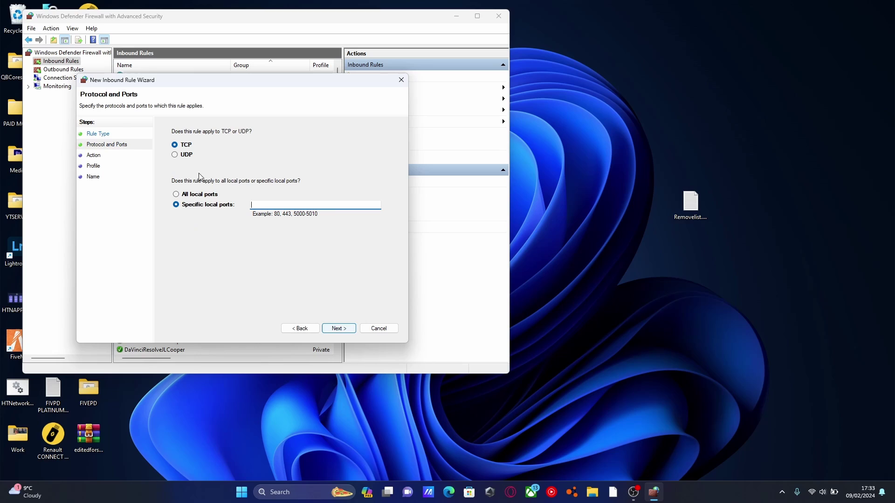
pyautogui.click(184, 158)
pyautogui.click(267, 207)
pyautogui.write('30120')
pyautogui.click(333, 327)
# Keep allow and all profiles, and finish the rule named FiveM.
pyautogui.click(338, 329)
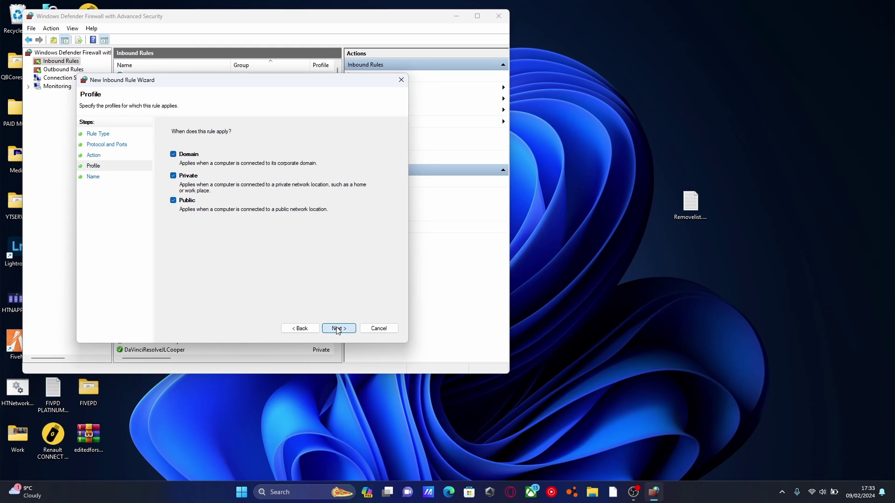
pyautogui.click(338, 329)
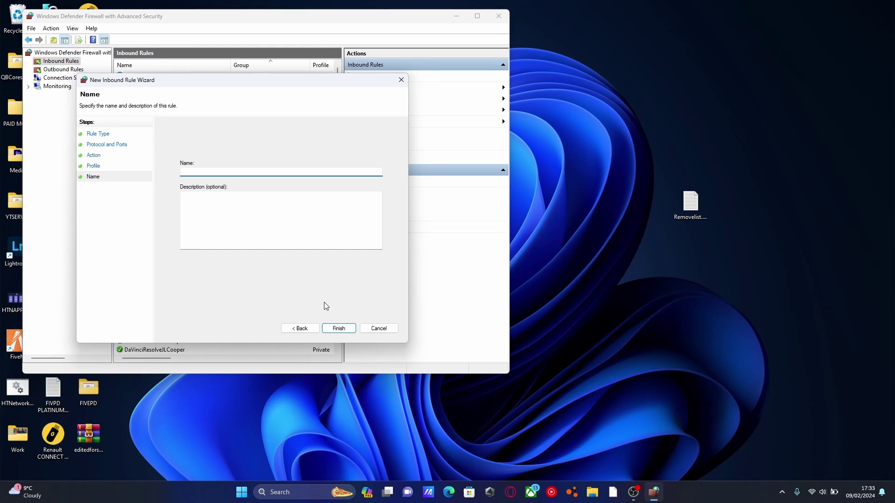
pyautogui.write('FiveM')
pyautogui.click(340, 328)
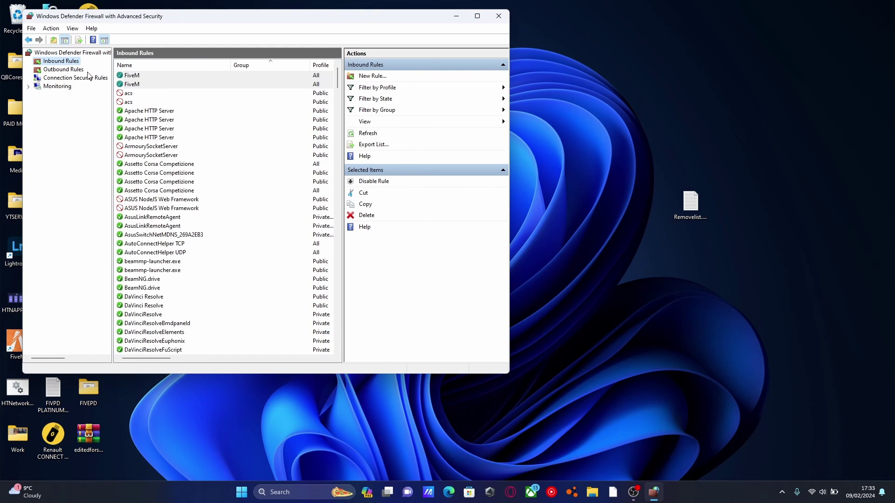
# Create an outbound port rule named FiveM that allows the connection on all profiles.
pyautogui.click(61, 70)
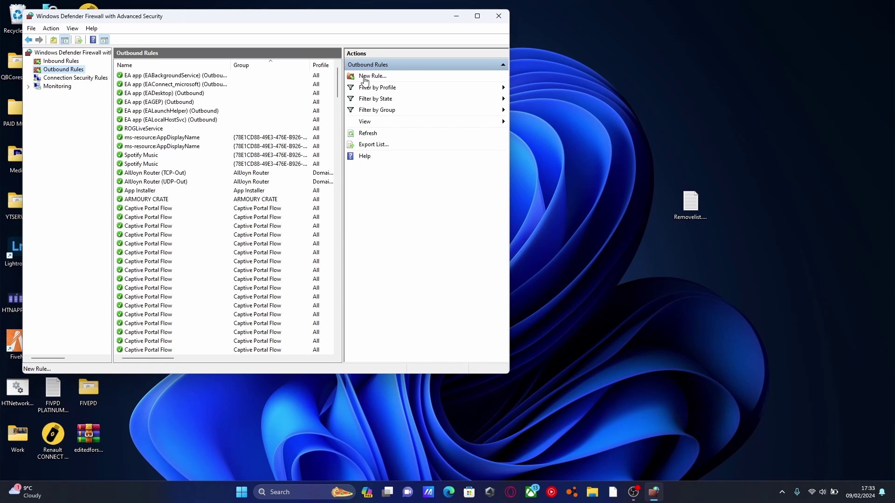
pyautogui.click(371, 76)
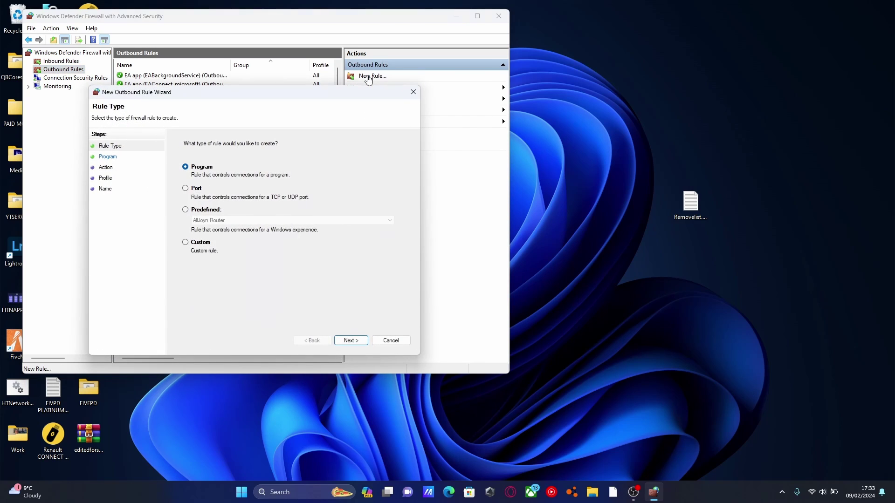
pyautogui.click(186, 189)
pyautogui.click(345, 340)
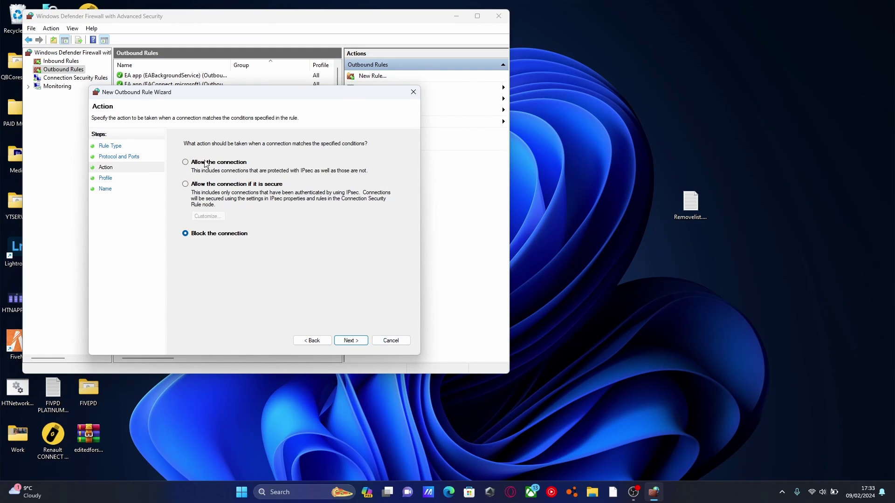
pyautogui.click(186, 162)
pyautogui.click(354, 340)
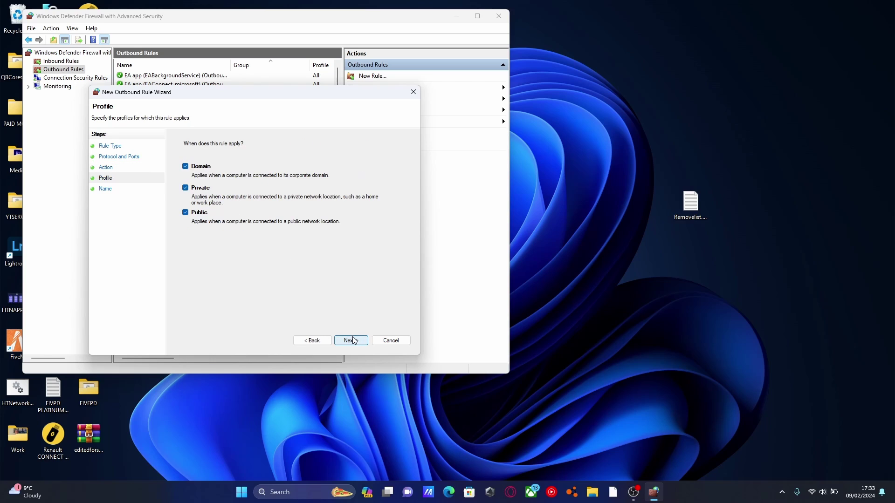
pyautogui.click(358, 342)
pyautogui.write('Fi')
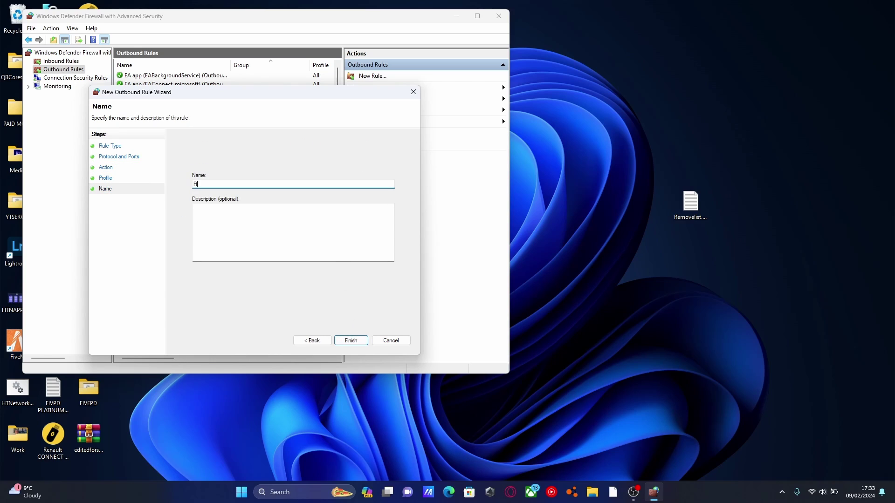
pyautogui.write('veM')
pyautogui.click(360, 341)
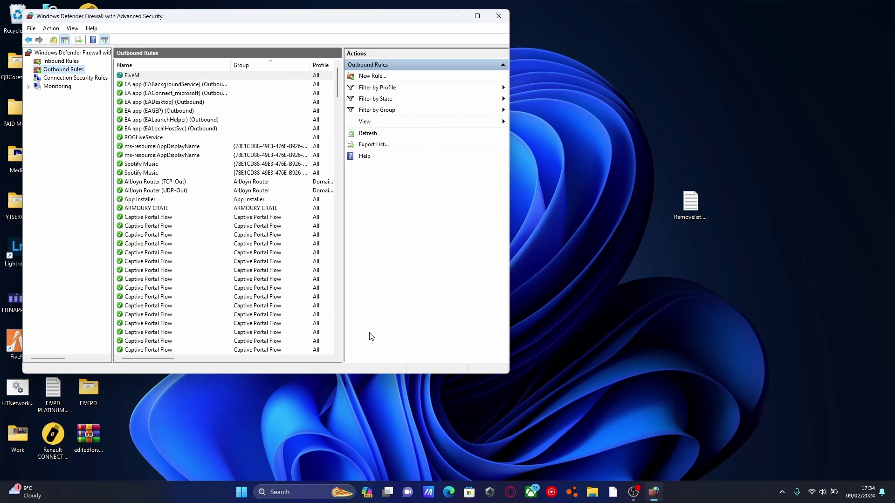
# Start another outbound port rule for UDP remote port 30120.
pyautogui.click(371, 75)
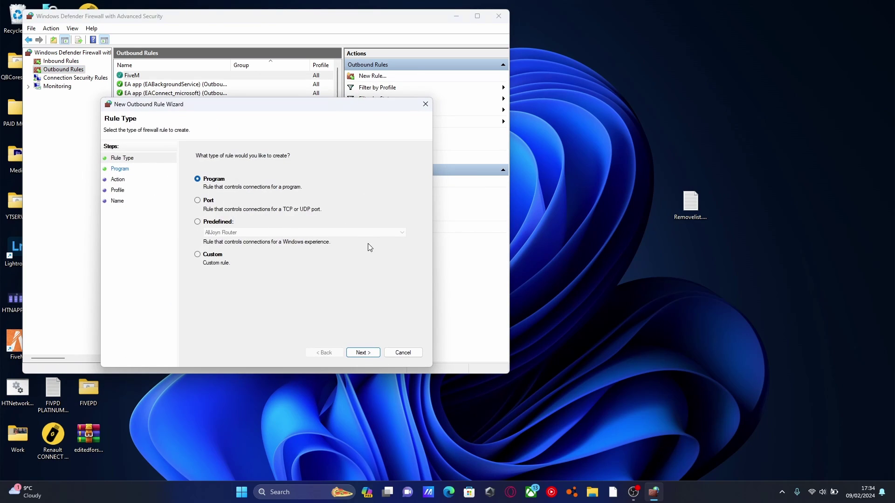
pyautogui.click(199, 202)
pyautogui.click(363, 353)
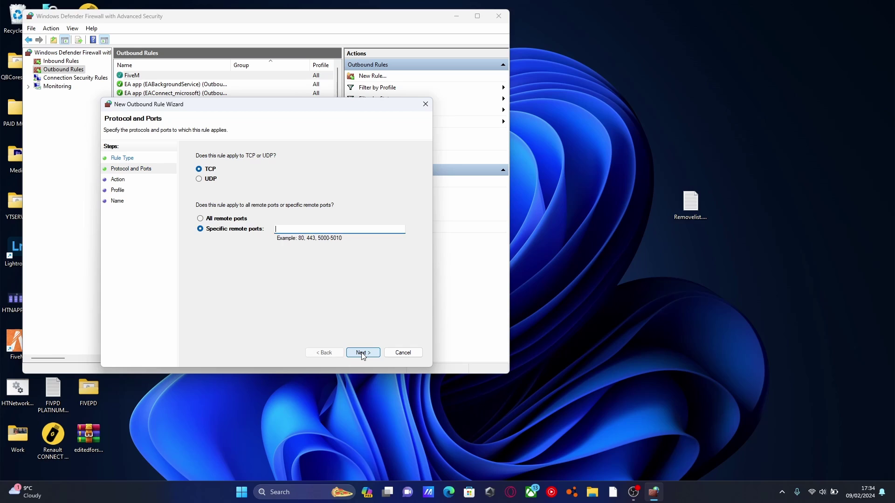
pyautogui.click(204, 180)
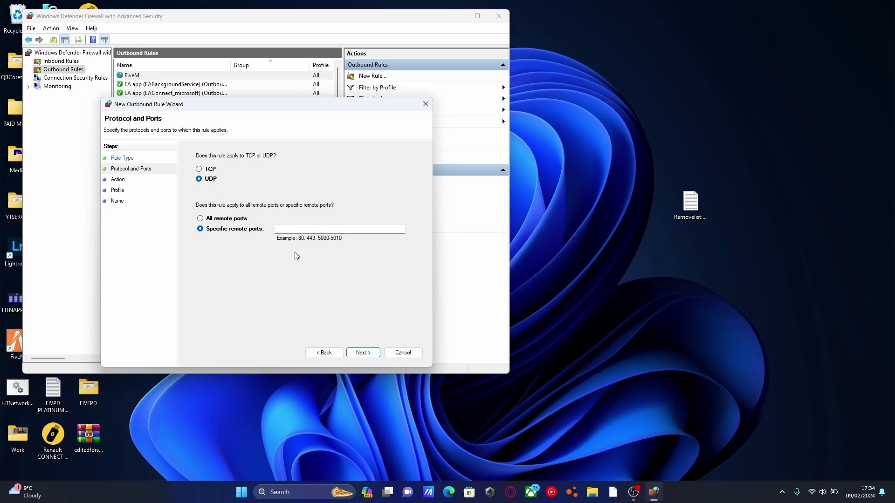
pyautogui.click(290, 229)
pyautogui.write('30120')
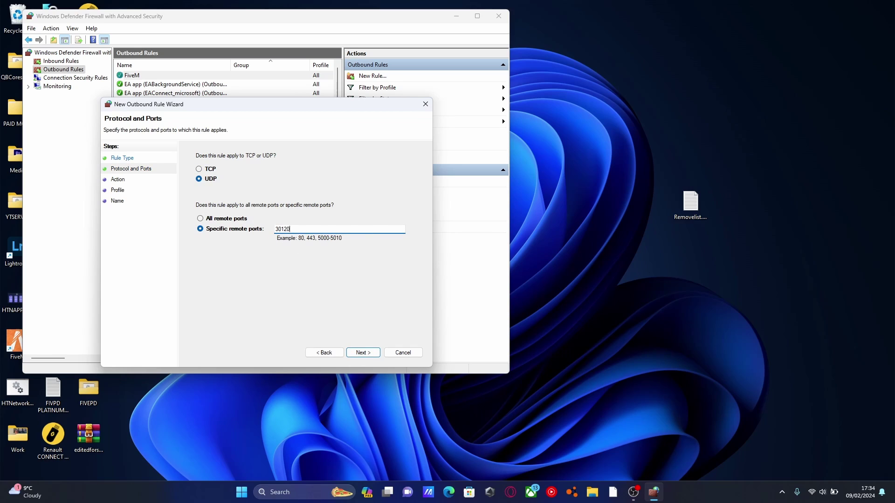
pyautogui.click(363, 352)
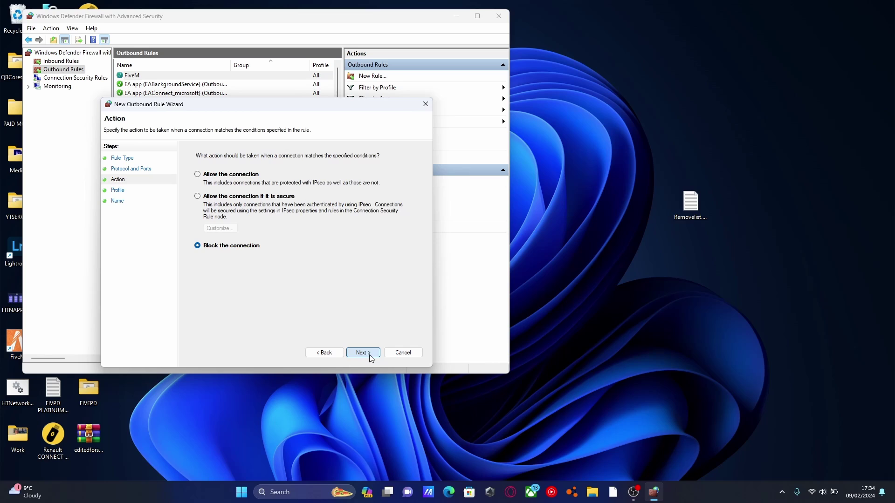
# Allow the connection on all profiles and finish the rule named FiveM.
pyautogui.click(198, 175)
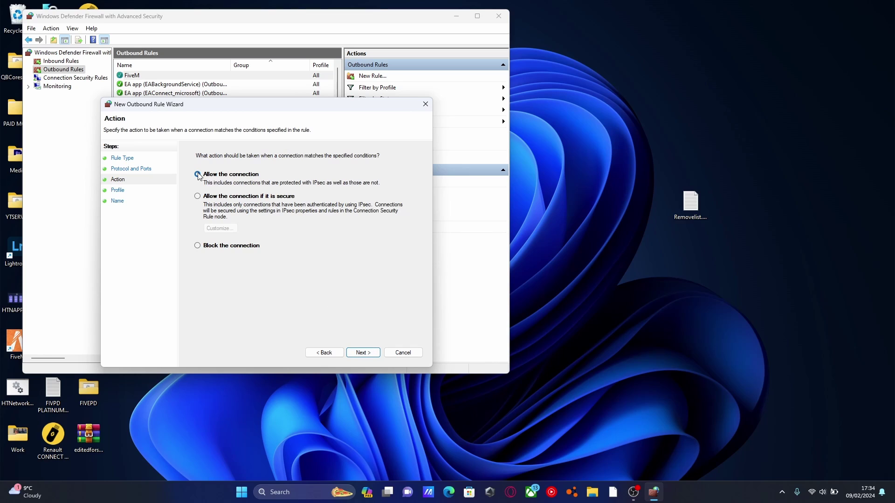
pyautogui.click(360, 355)
pyautogui.click(361, 353)
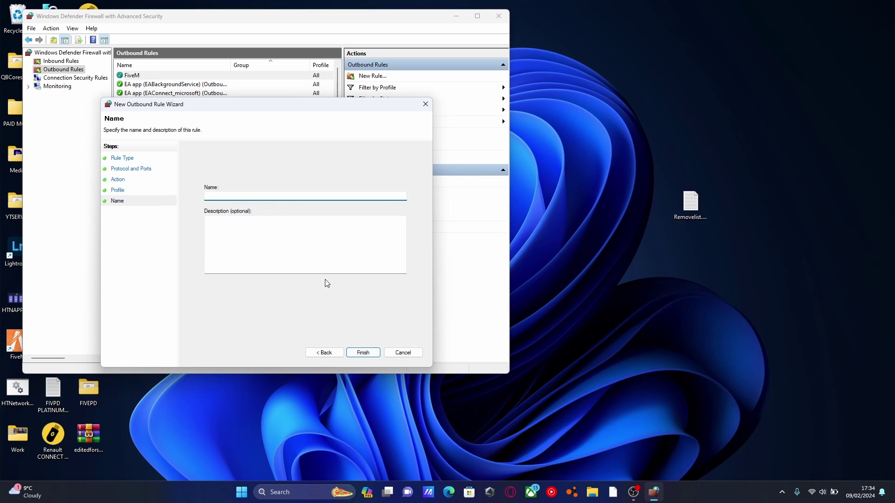
pyautogui.write('FiveM')
pyautogui.click(363, 353)
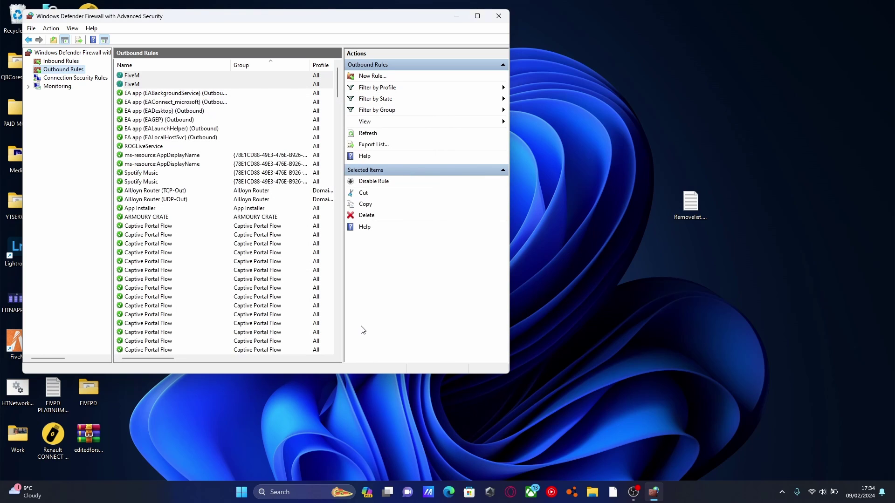
# Reposition the firewall window, review Inbound Rules, then close the firewall.
pyautogui.moveTo(206, 21); pyautogui.dragTo(363, 82)
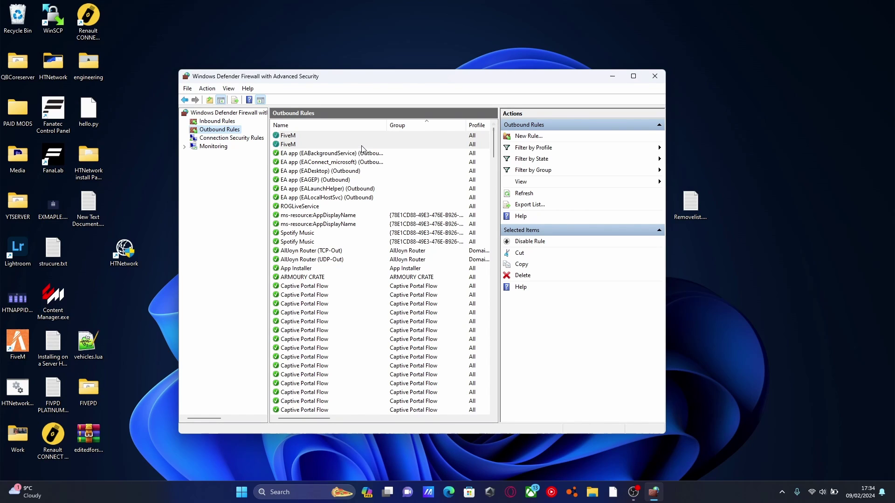
pyautogui.moveTo(316, 78); pyautogui.dragTo(340, 67)
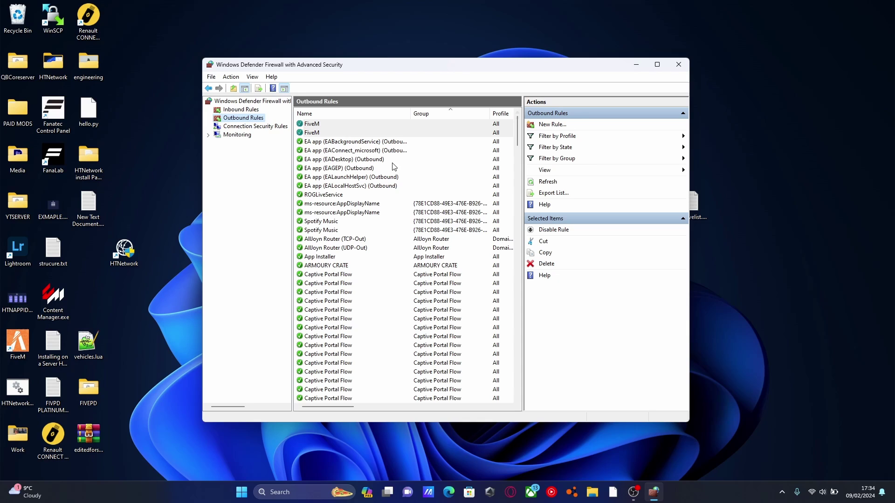
pyautogui.moveTo(370, 67); pyautogui.dragTo(390, 64)
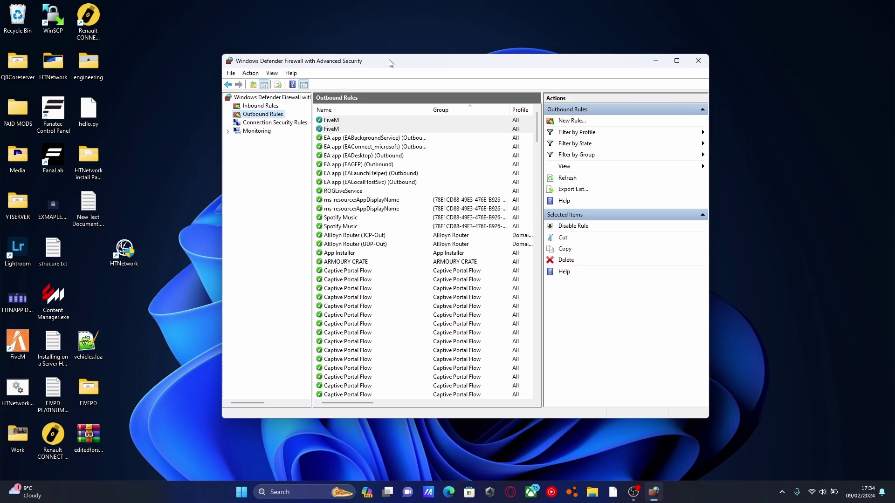
pyautogui.click(253, 106)
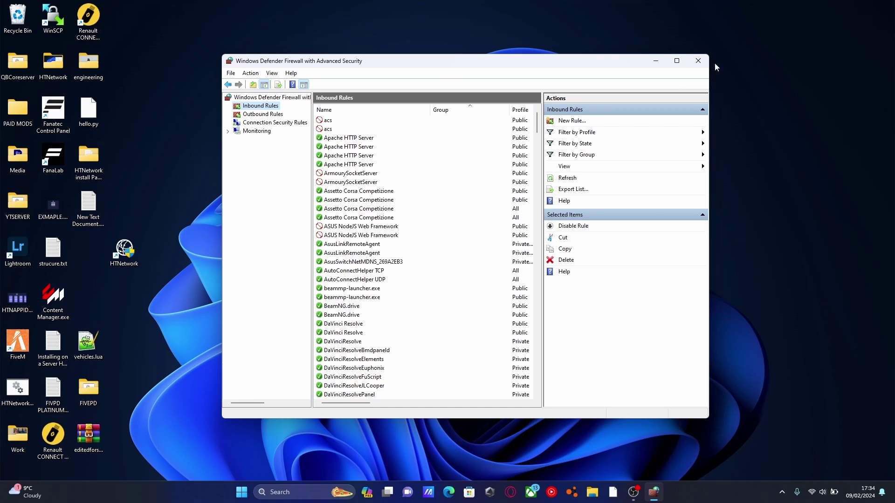
pyautogui.click(699, 61)
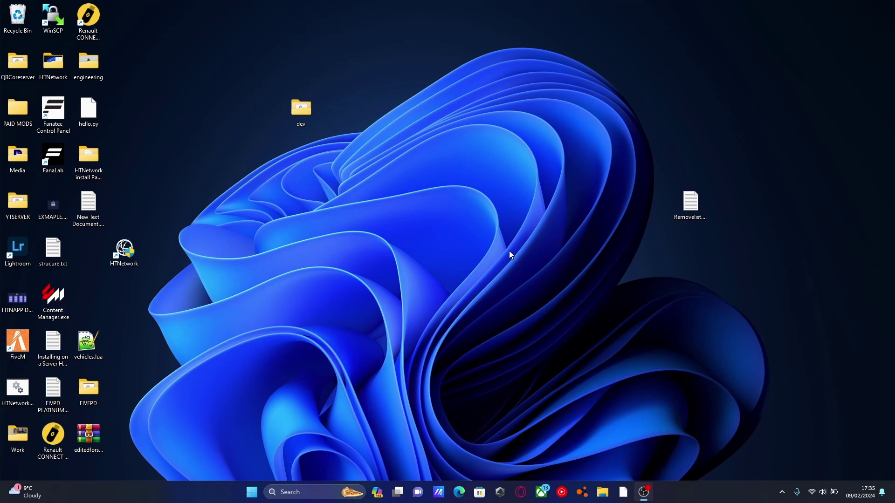
# Open Opera GX and search Google for 'bt internet port forwarding'.
pyautogui.click(515, 319)
pyautogui.click(522, 493)
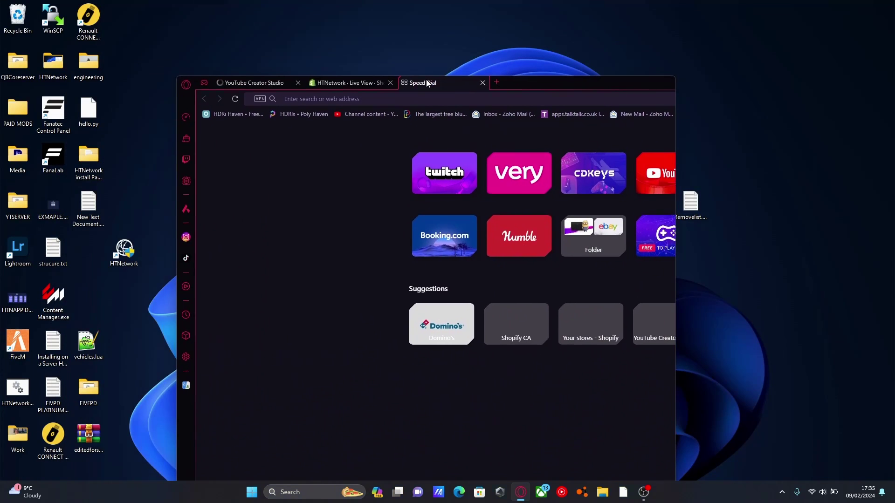
pyautogui.click(353, 163)
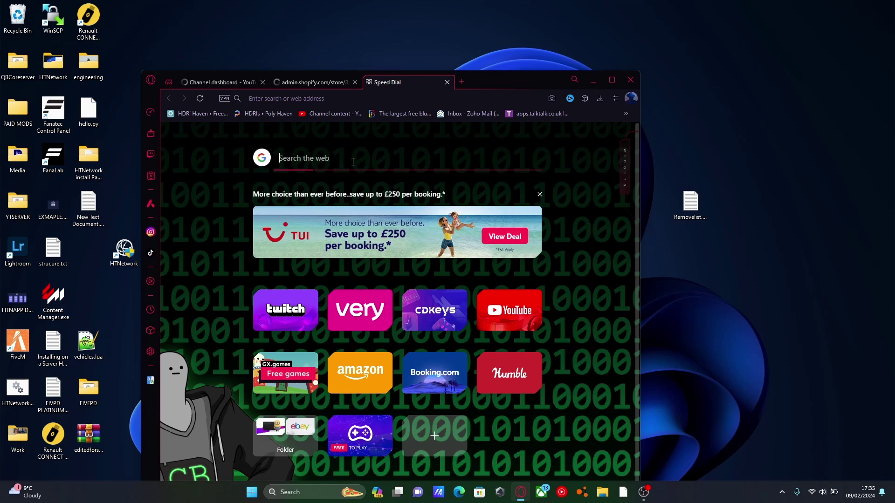
pyautogui.write('bt int')
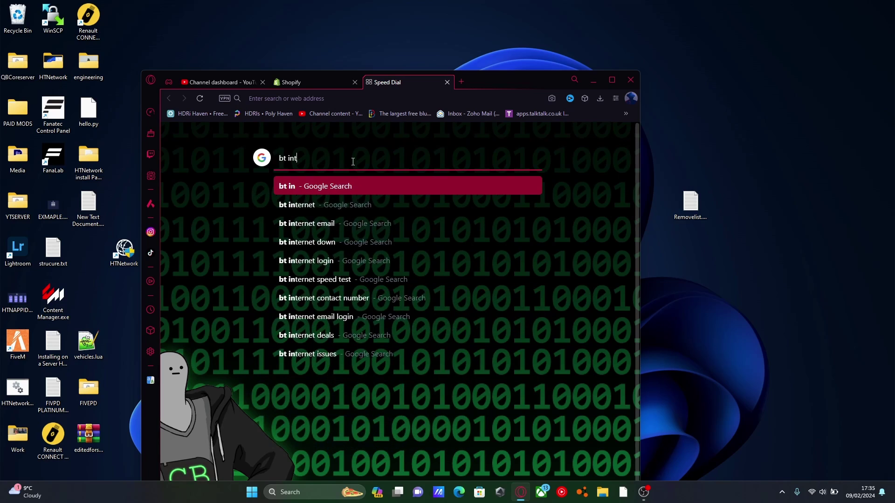
pyautogui.write('ernet port')
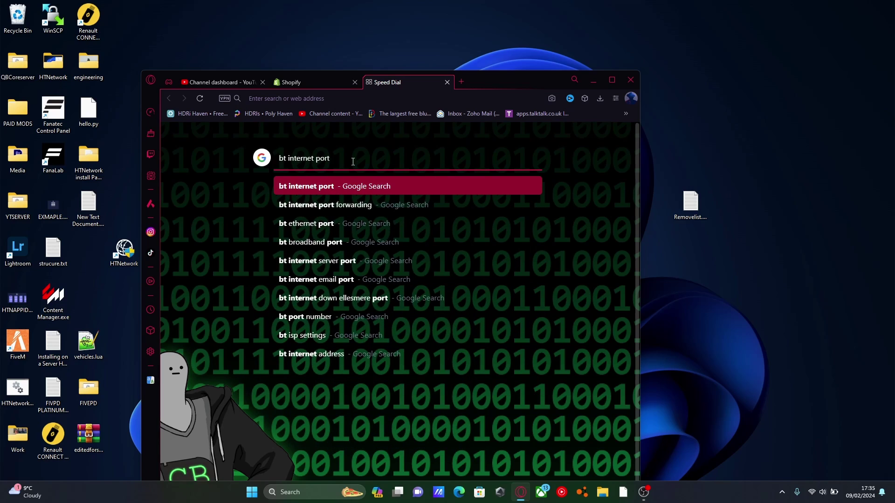
pyautogui.click(386, 204)
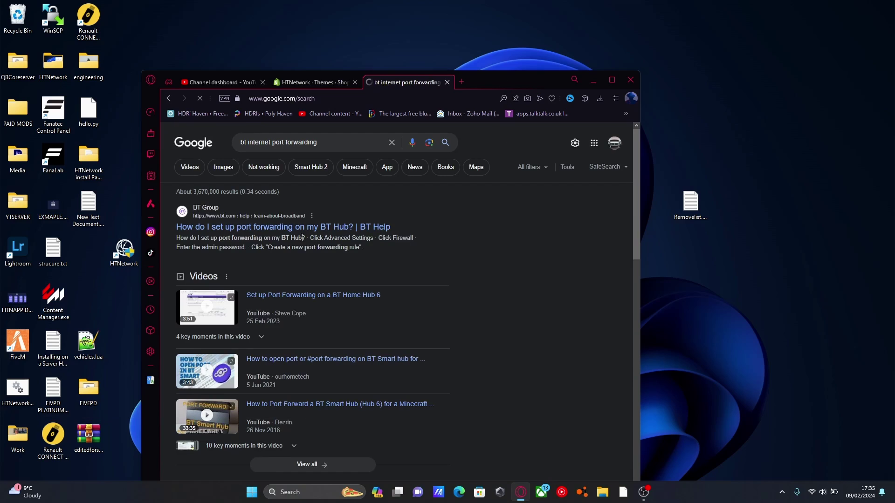
# Open the BT Help port-forwarding guide, accept all cookies, and scroll through it.
pyautogui.click(242, 231)
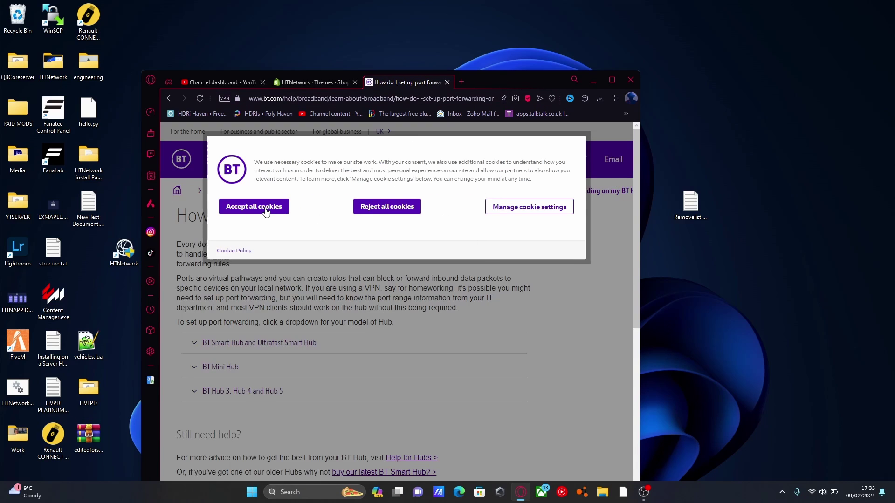
pyautogui.click(266, 210)
pyautogui.moveTo(505, 82); pyautogui.dragTo(547, 27)
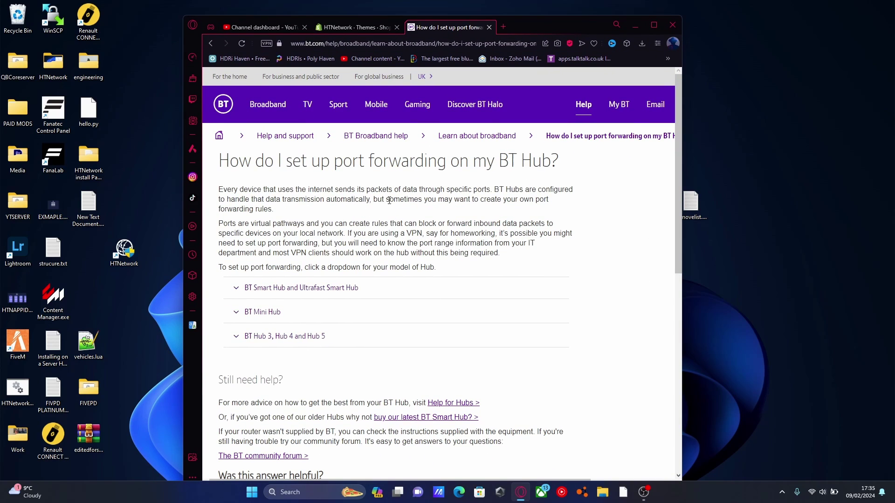
pyautogui.scroll(-1, 389, 200)
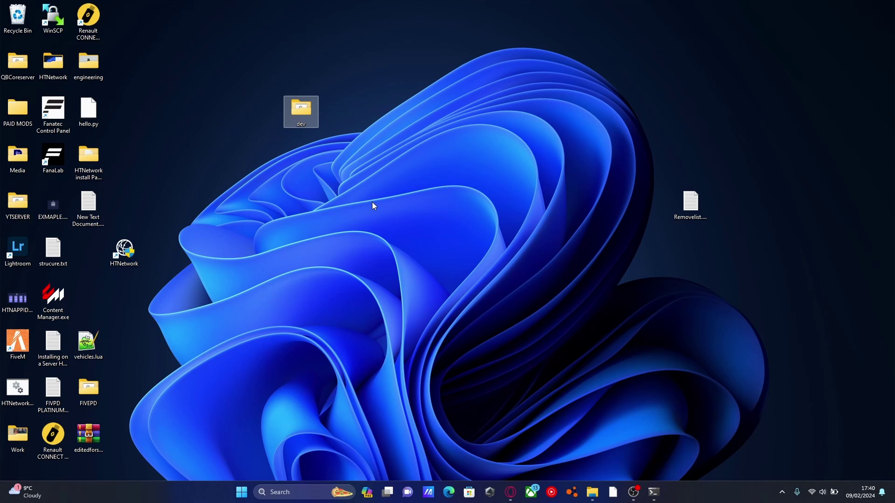
# Find FiveM through Start search and launch it.
pyautogui.click(298, 492)
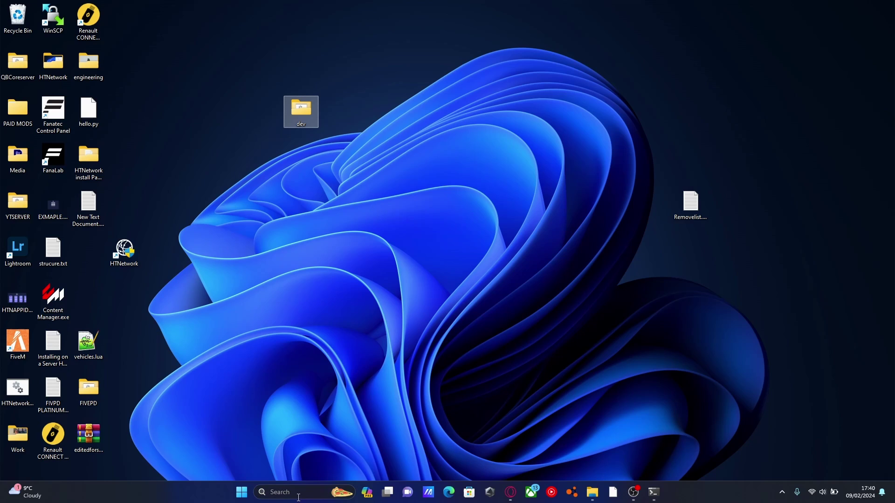
pyautogui.write('f')
pyautogui.click(474, 270)
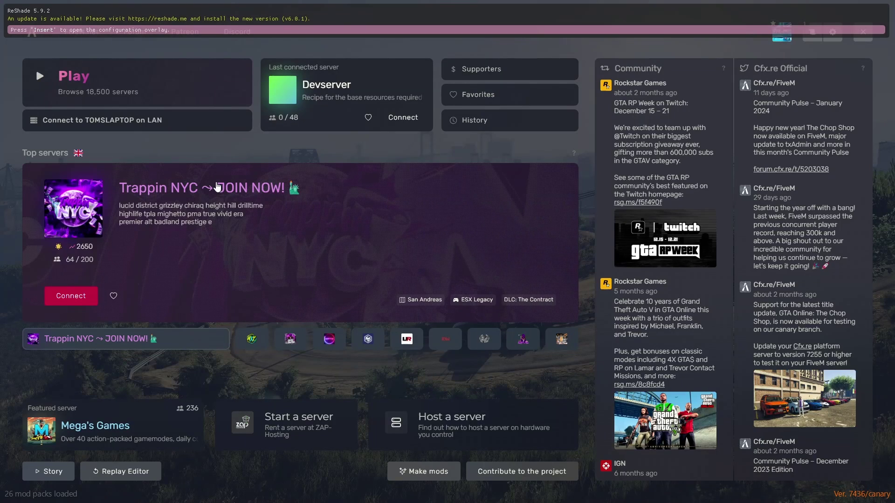
# Run 'connect localhost' in the FiveM developer console, then close the console.
pyautogui.press('F8')
pyautogui.write('connect localhost')
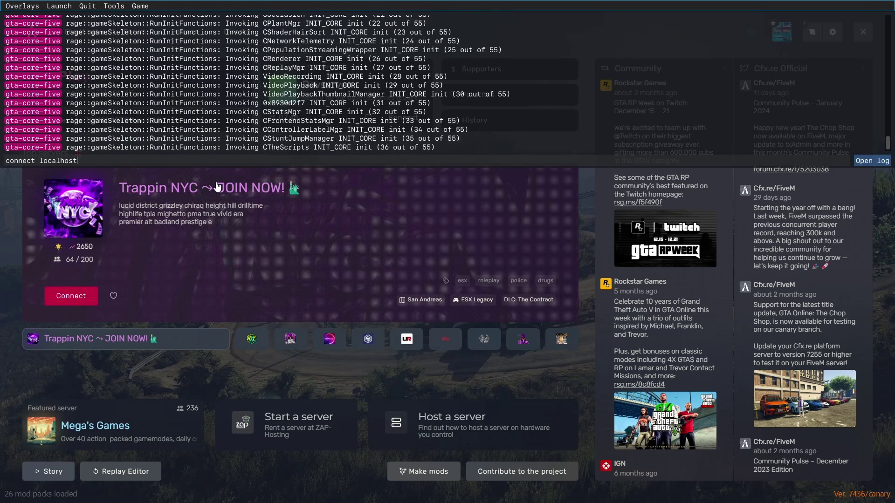
pyautogui.press('Return')
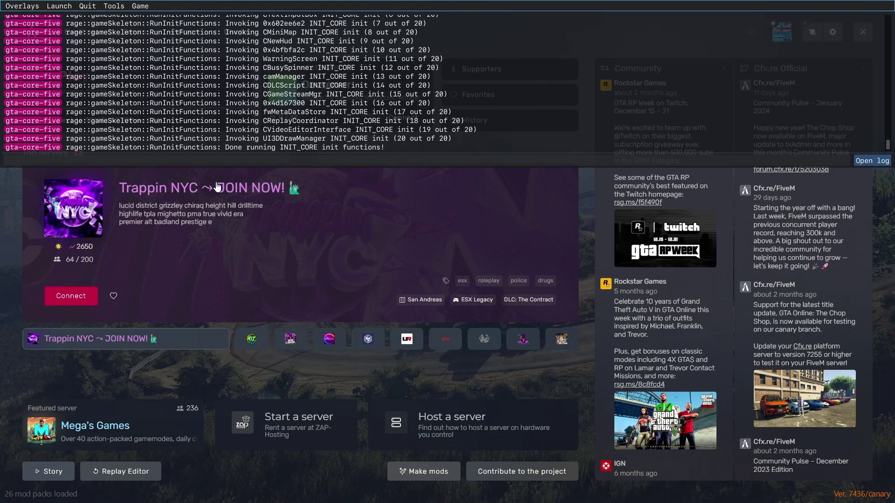
pyautogui.press('F8')
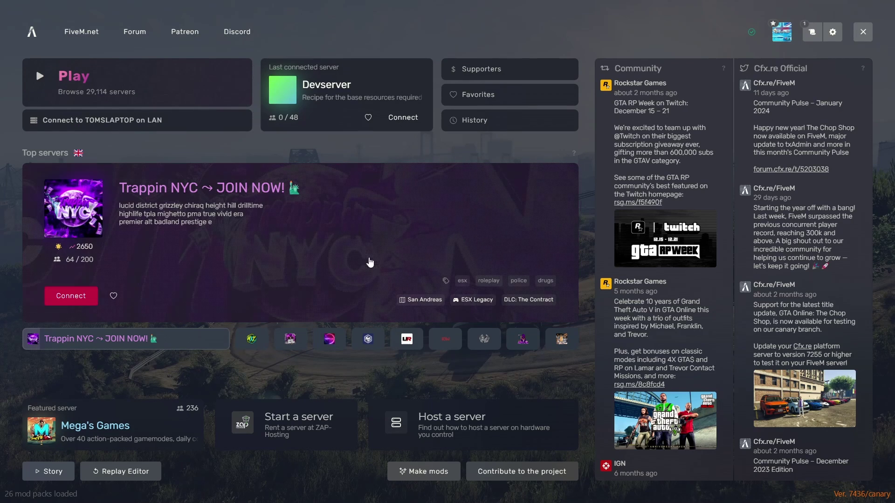
pyautogui.click(340, 105)
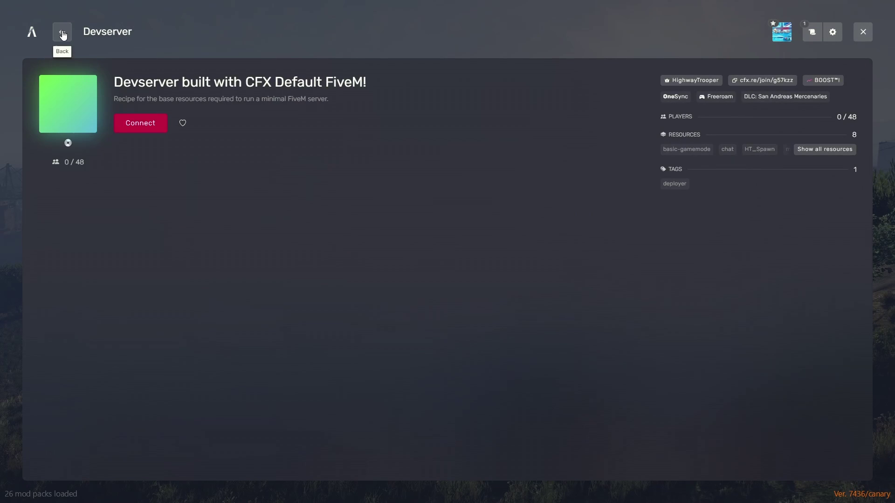
pyautogui.click(62, 33)
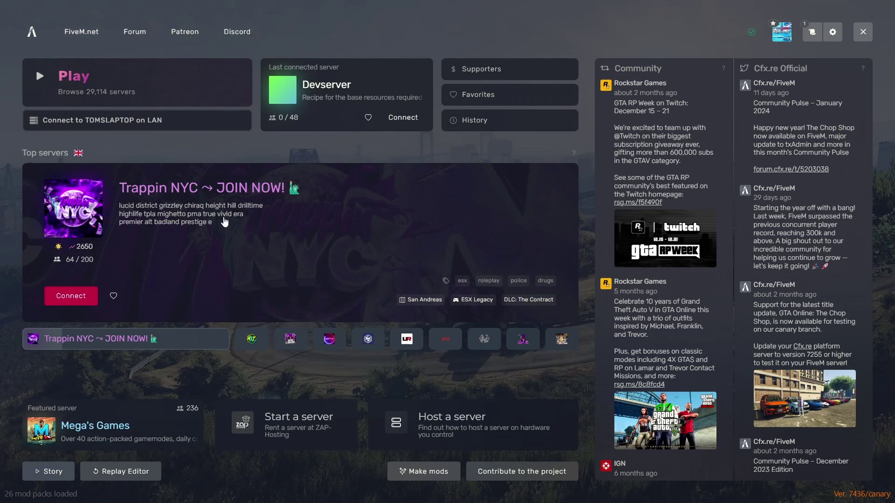
pyautogui.click(317, 97)
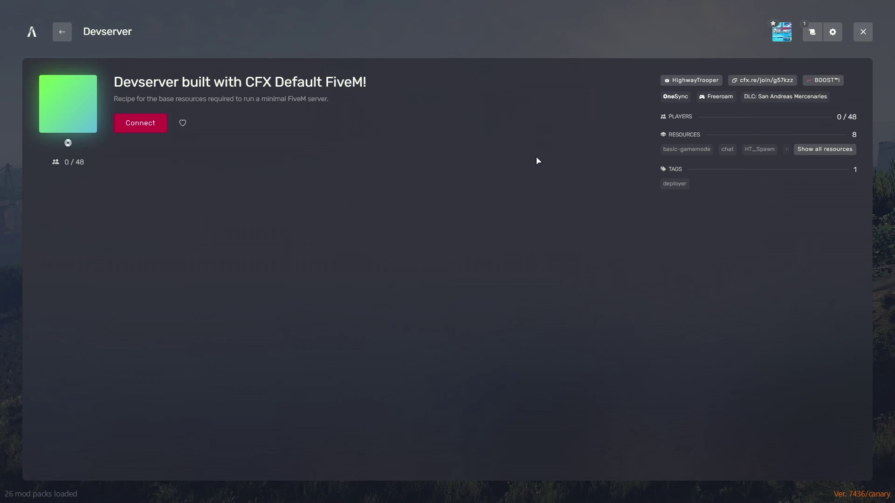
pyautogui.click(62, 34)
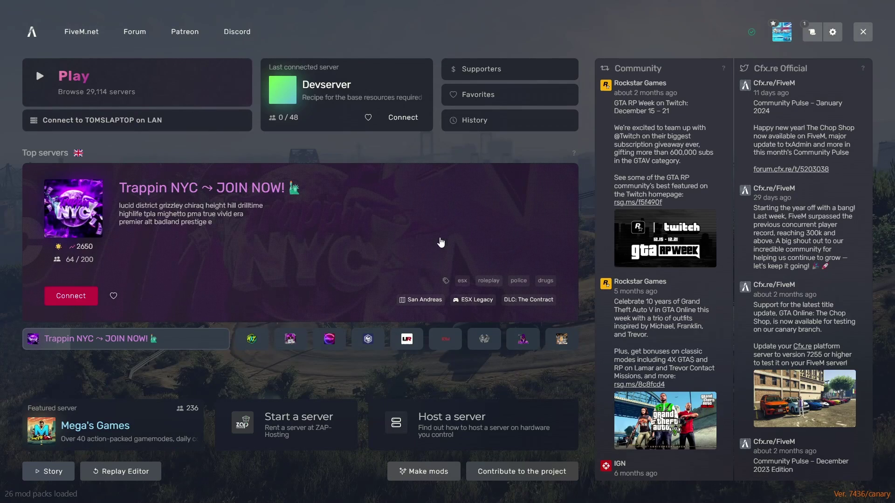
pyautogui.click(326, 100)
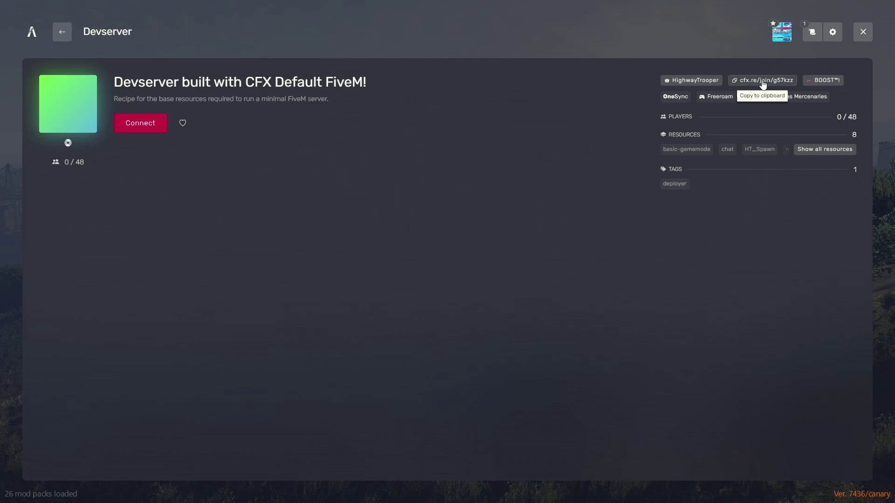
pyautogui.click(59, 34)
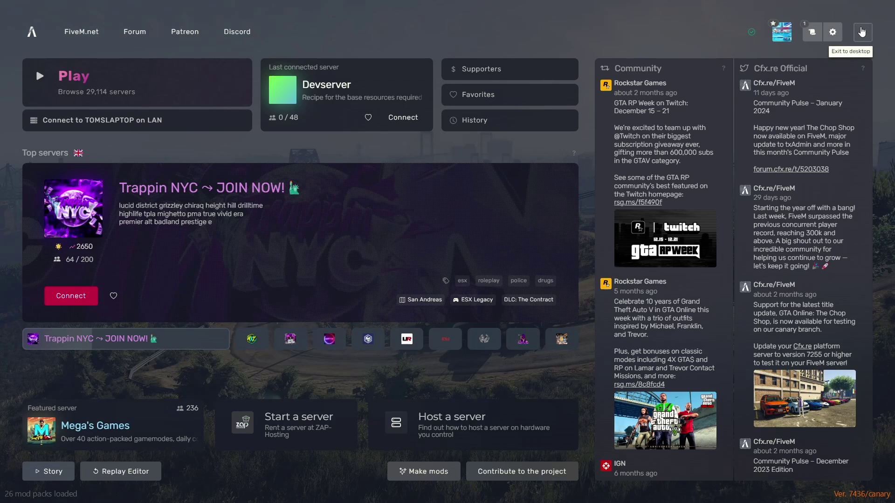
# Exit FiveM to the desktop and confirm quitting.
pyautogui.click(862, 32)
pyautogui.click(776, 33)
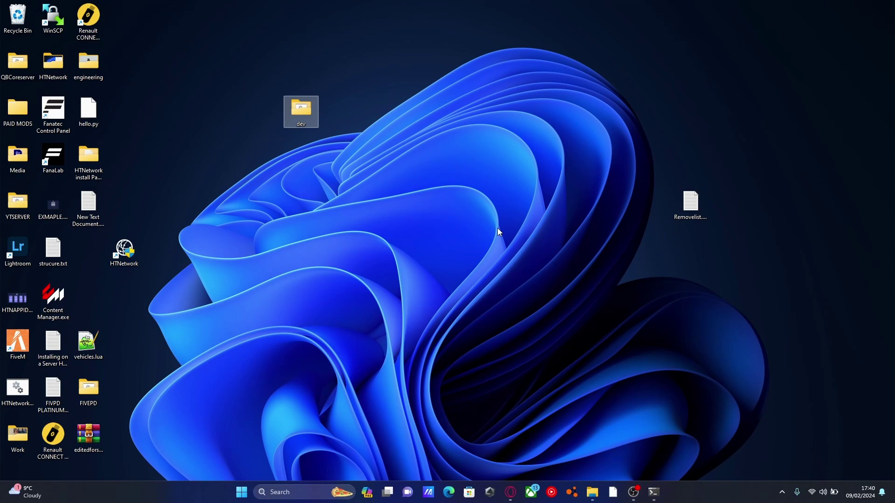